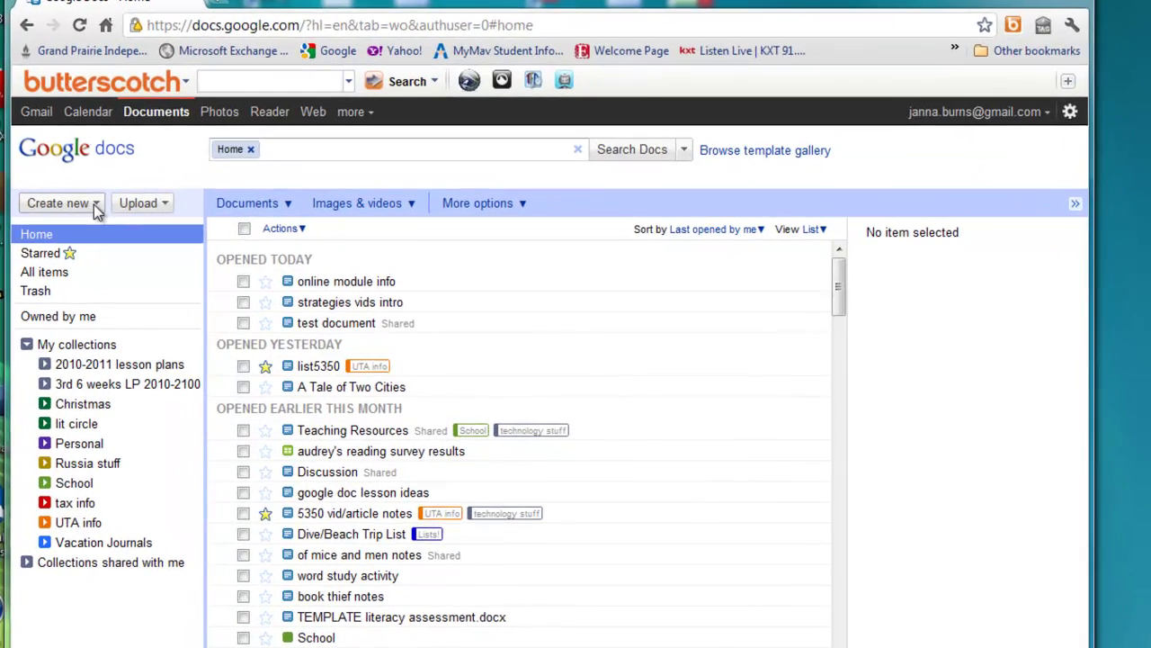
# Create a new blank Google Docs document from the home list.
pyautogui.click(96, 205)
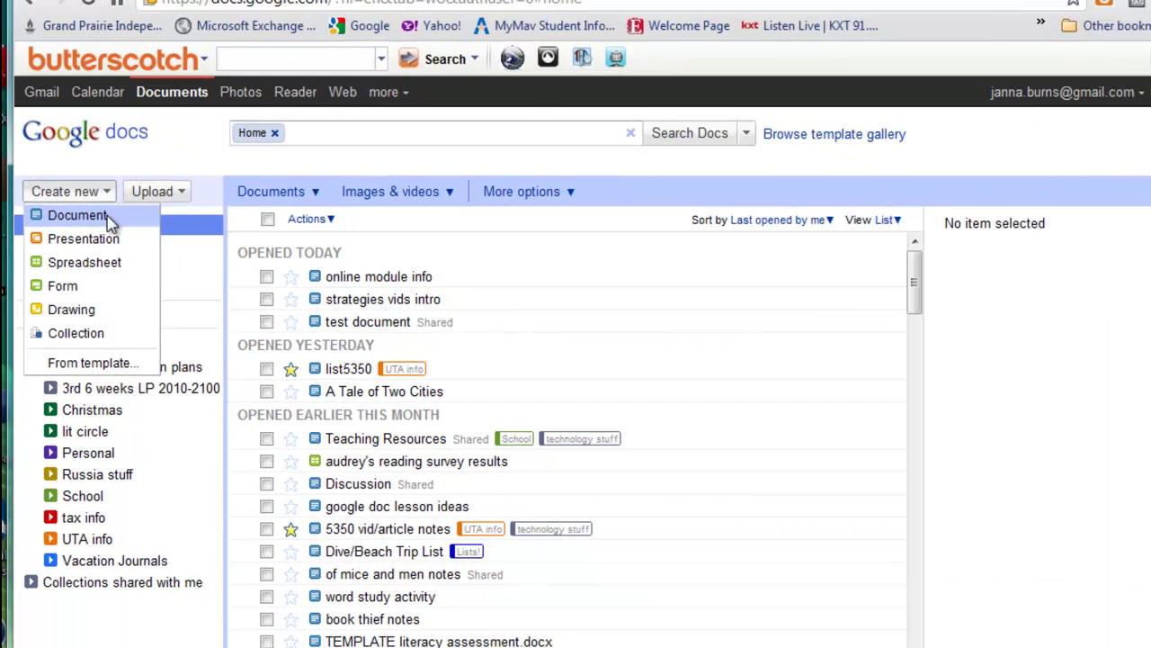
pyautogui.click(108, 218)
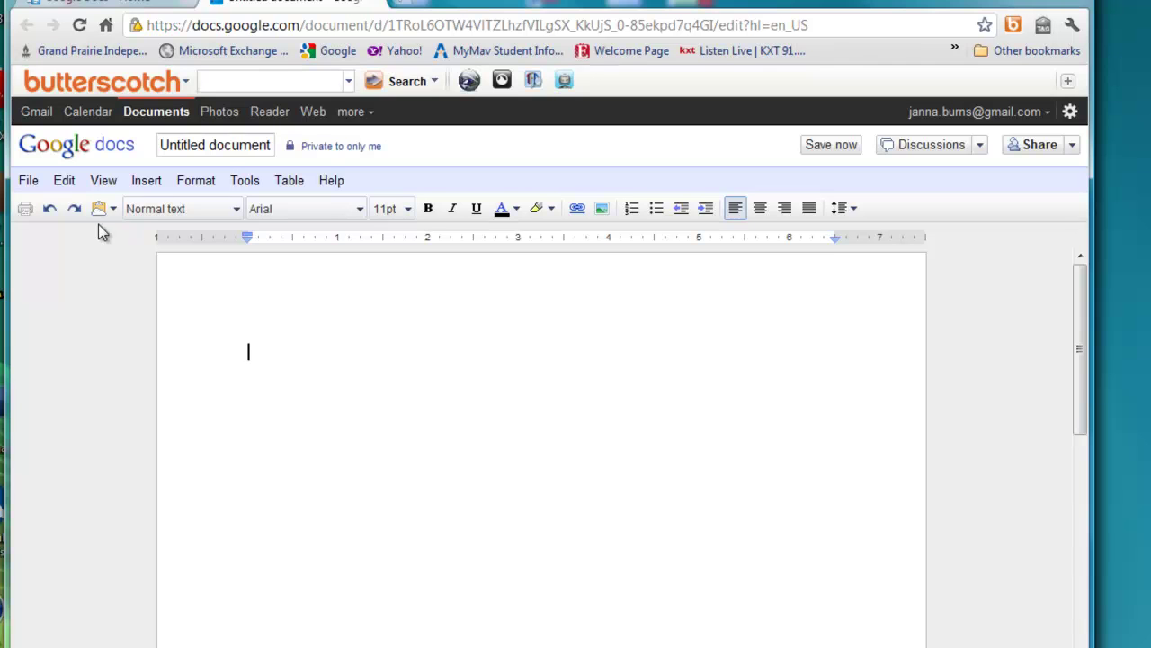
# Rename the untitled document to 'discussion'.
pyautogui.click(218, 146)
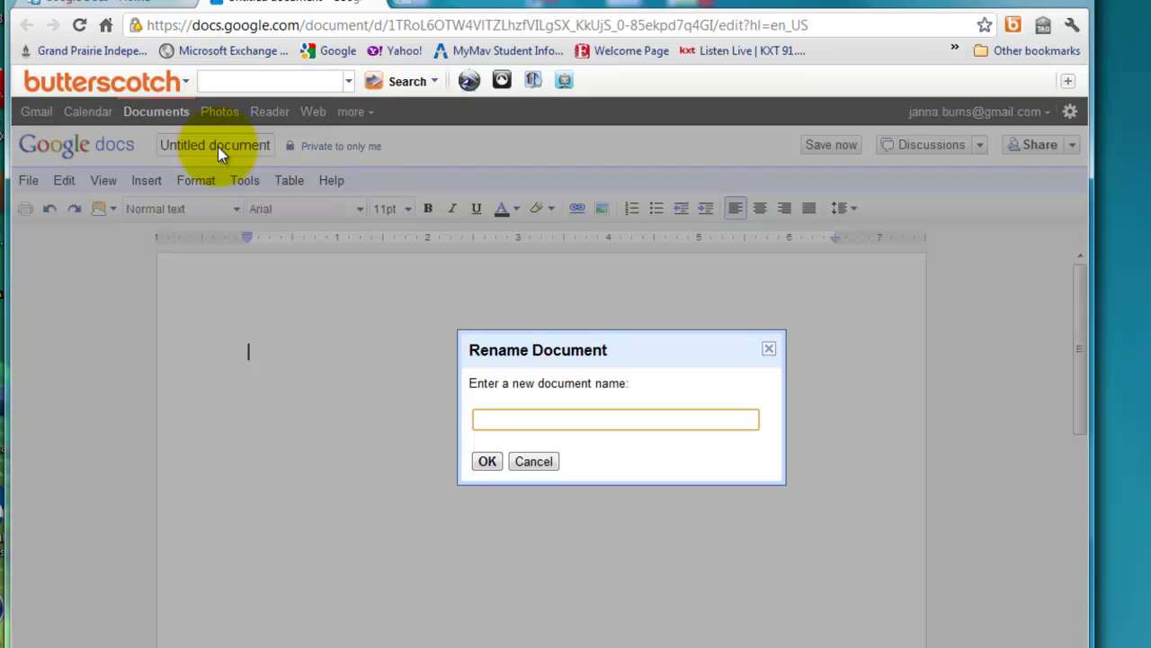
pyautogui.write('discus')
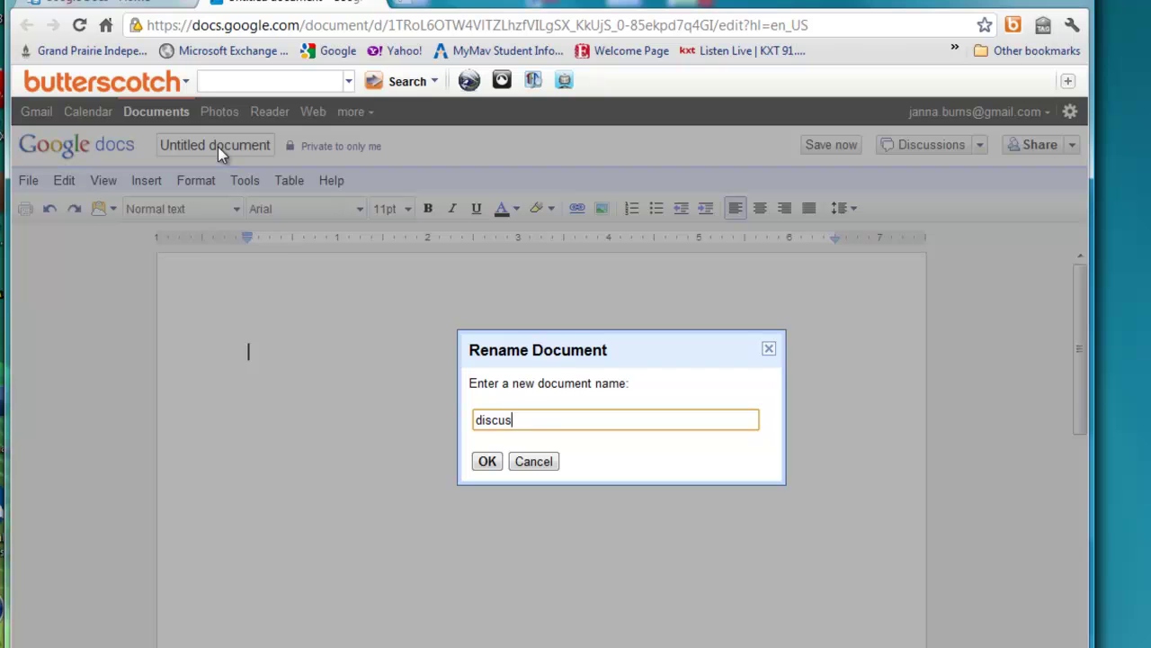
pyautogui.write('sion')
pyautogui.click(488, 464)
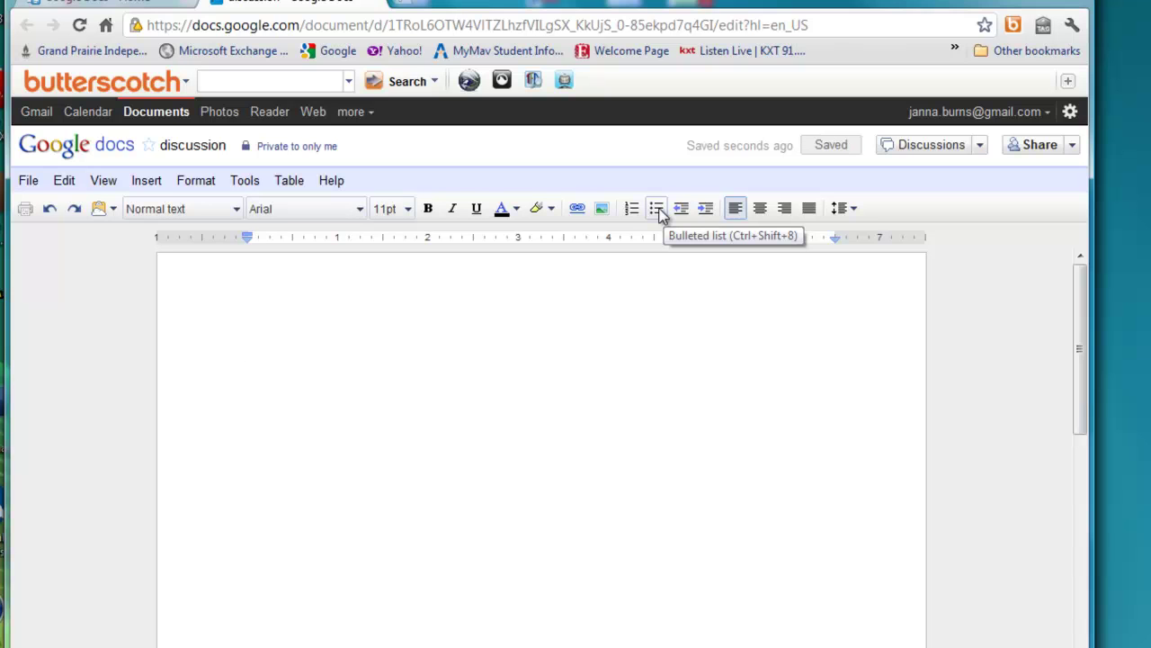
# Add three bullets: unique responses, a legible non-black font colour, and name before comment.
pyautogui.click(657, 209)
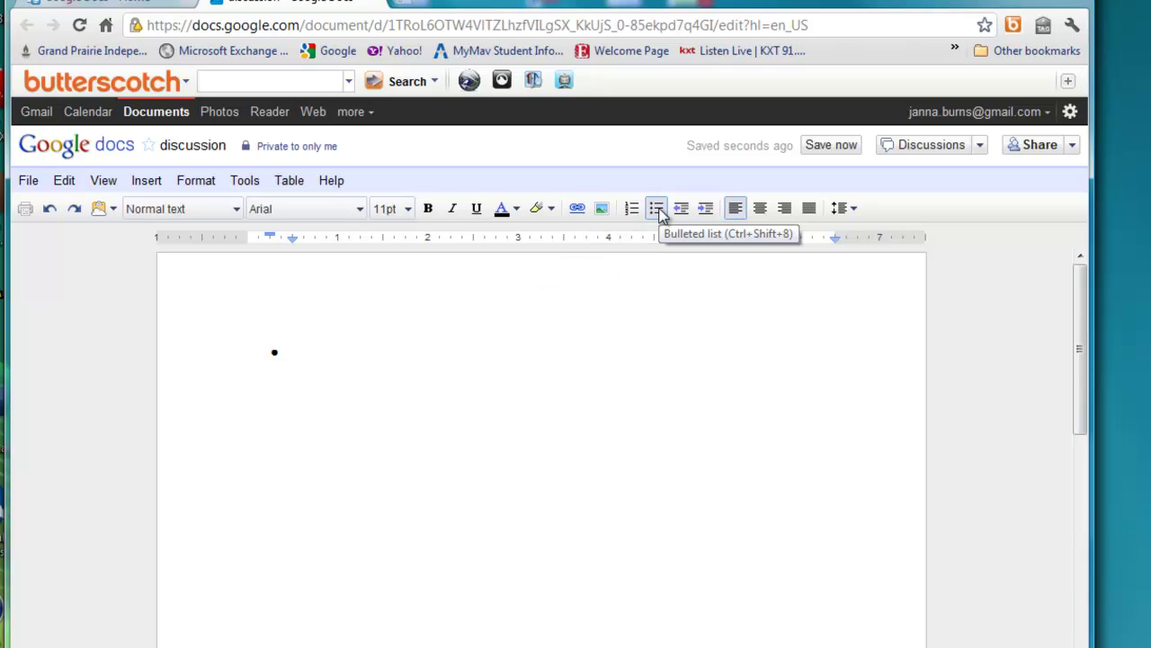
pyautogui.write('Make')
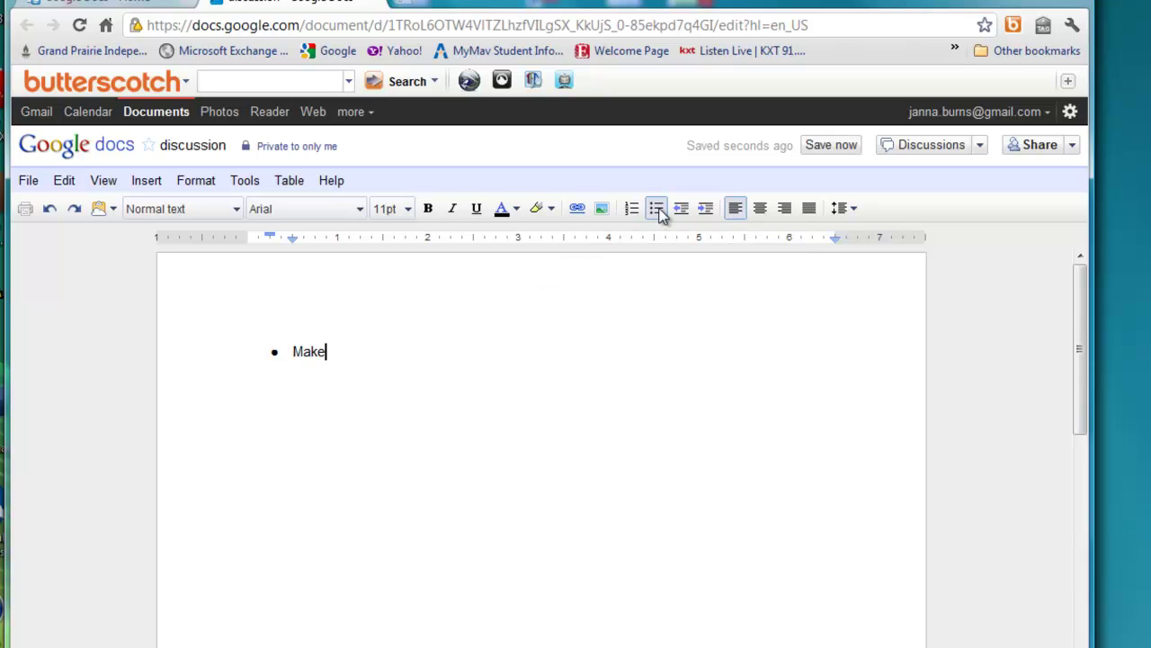
pyautogui.write(' sure your response is uni')
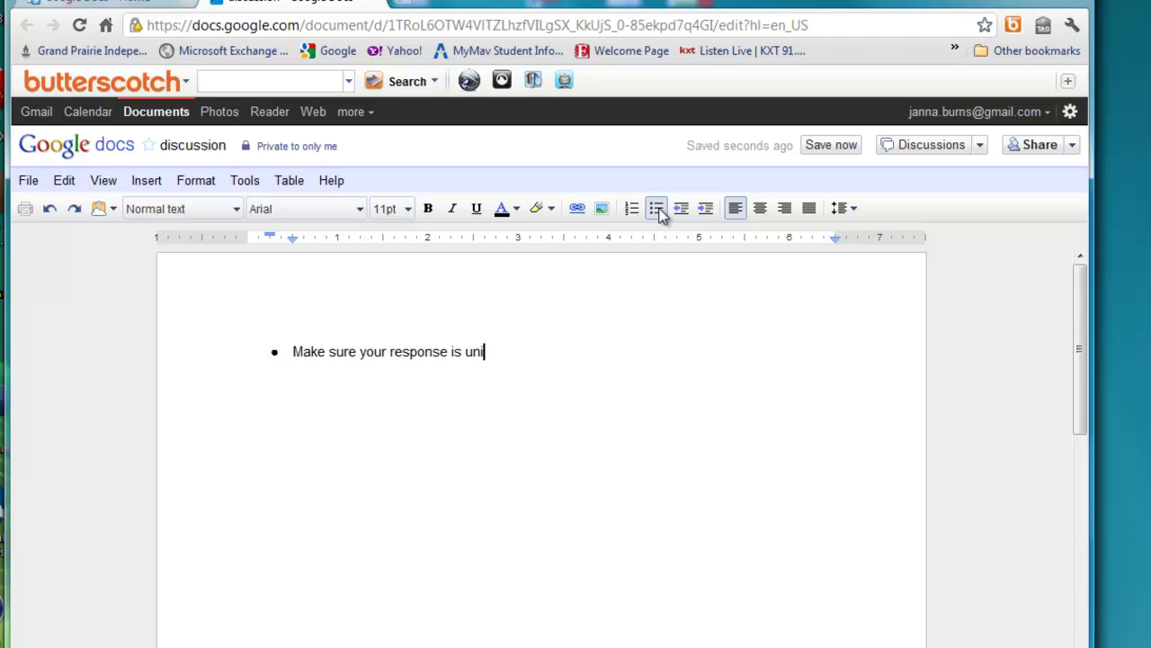
pyautogui.write("que - don't copy/pa")
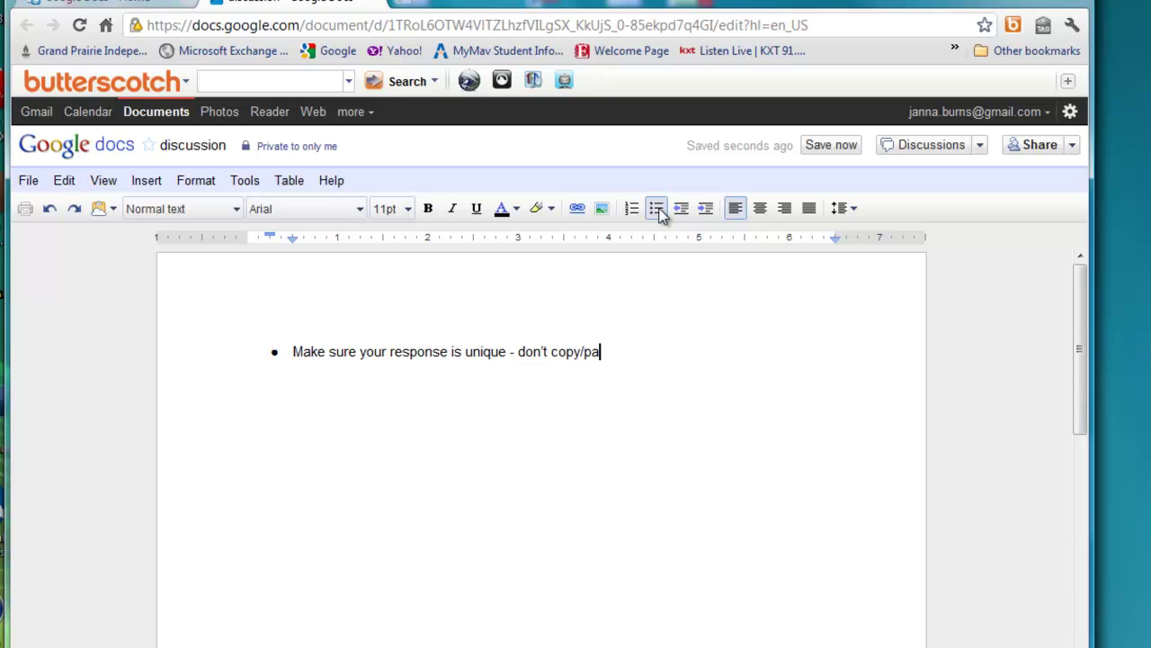
pyautogui.write('ste!')
pyautogui.press('Return')
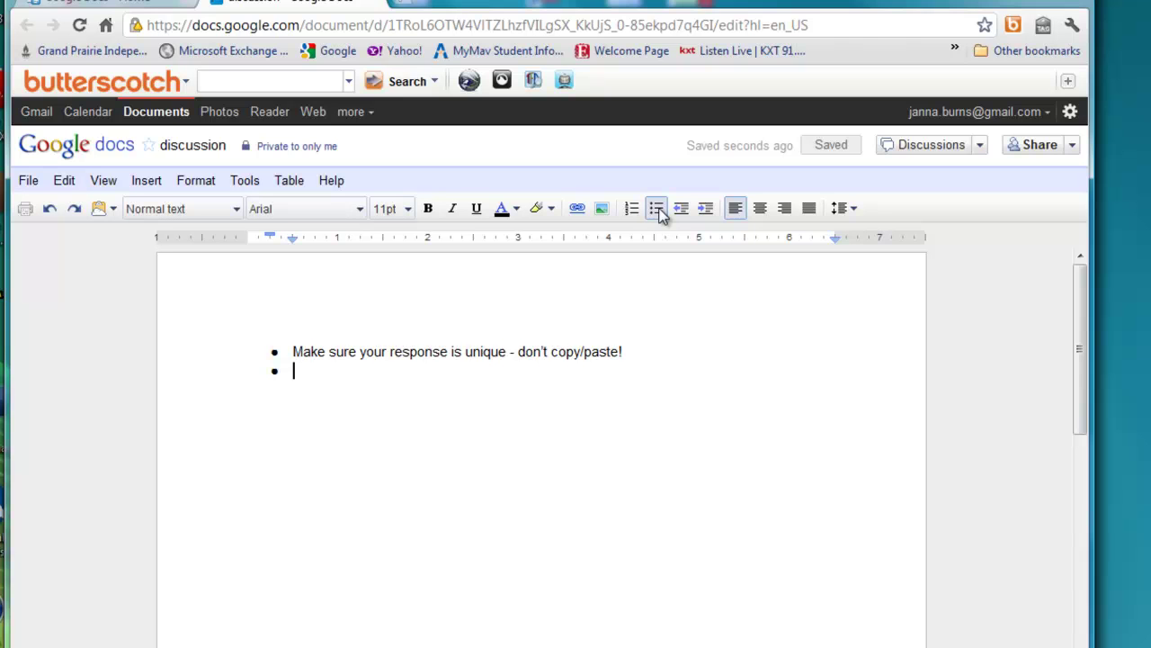
pyautogui.write('Choose a legible')
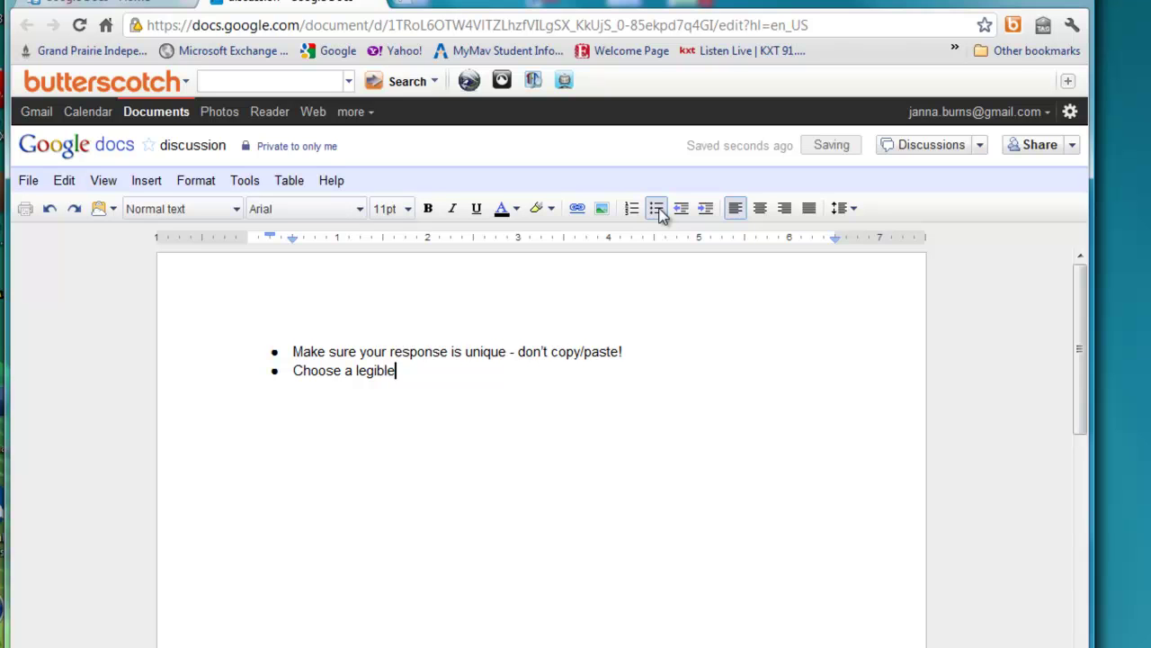
pyautogui.write('font co')
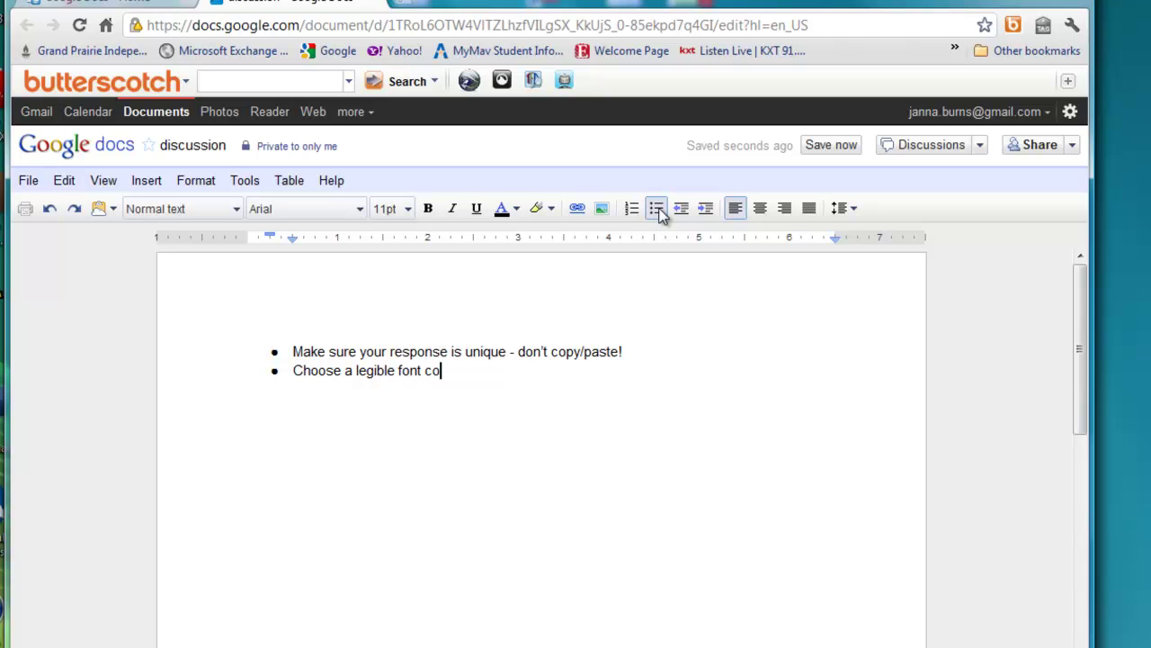
pyautogui.write('lor other than black!')
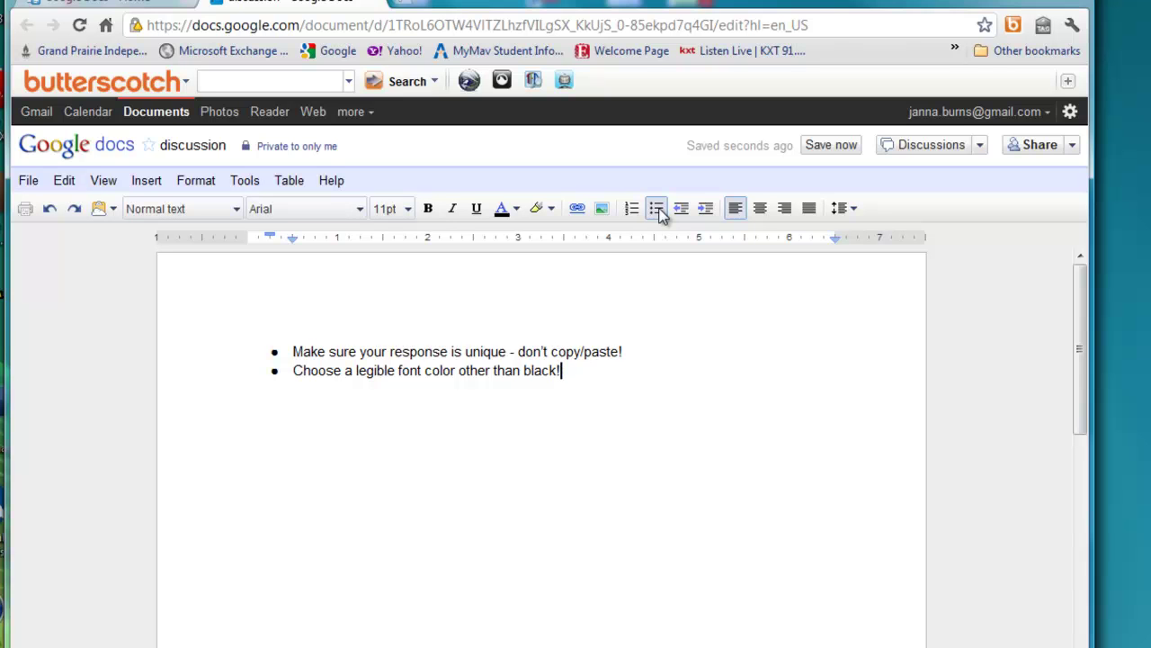
pyautogui.press('Return')
pyautogui.write('Put your first/')
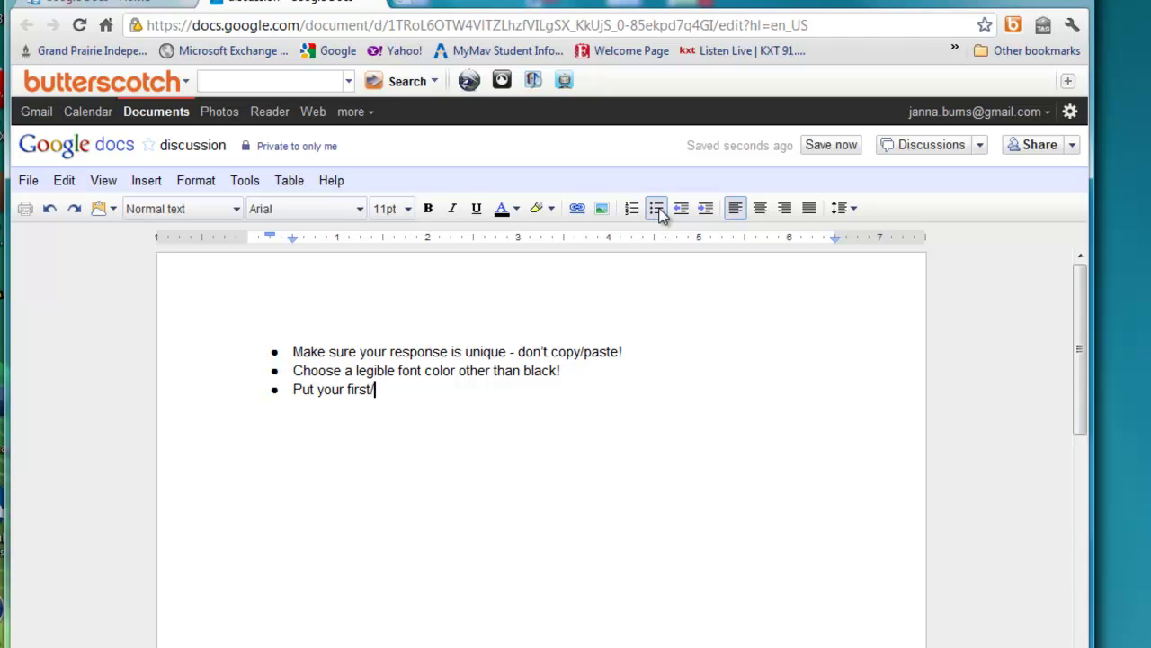
pyautogui.write('last name before your c')
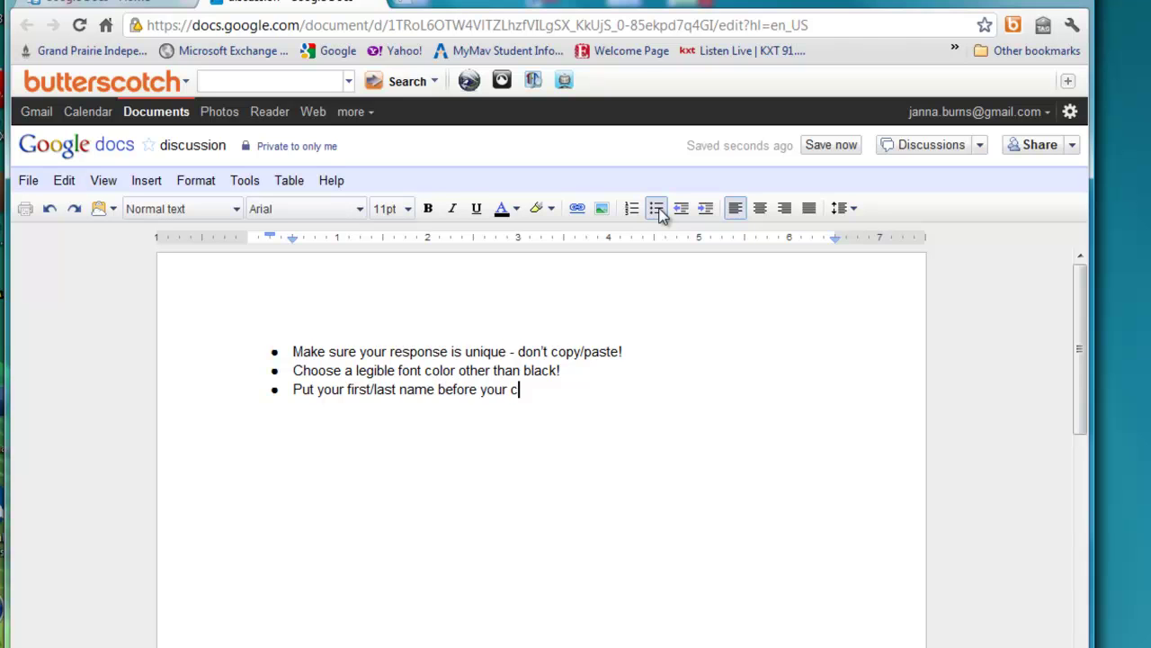
pyautogui.write('omment!')
pyautogui.press('Return')
pyautogui.press('Return')
pyautogui.press('Return')
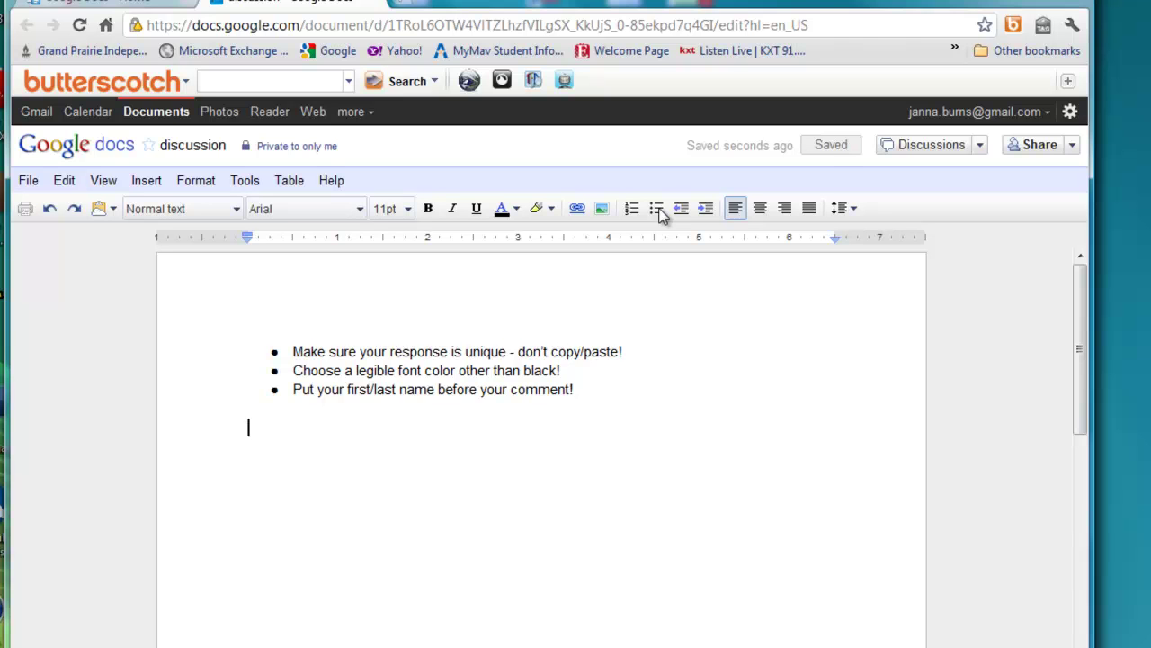
# Add the question 'What do you know about evolution?' as bold, centred 18pt text.
pyautogui.write('What ')
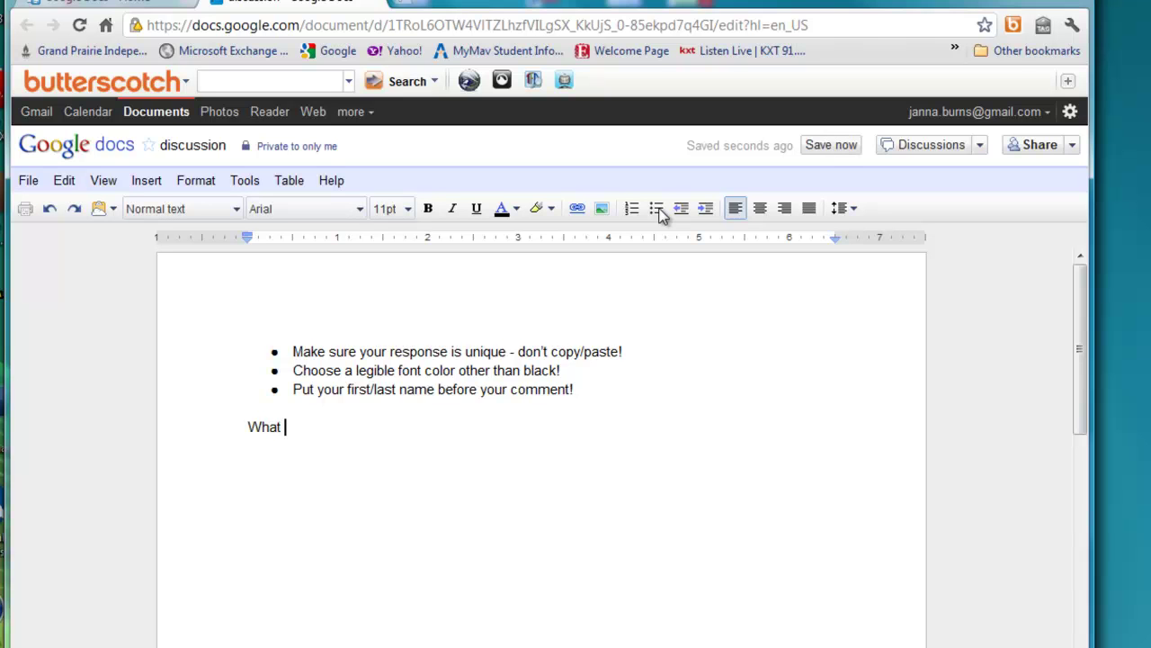
pyautogui.write('do you know about')
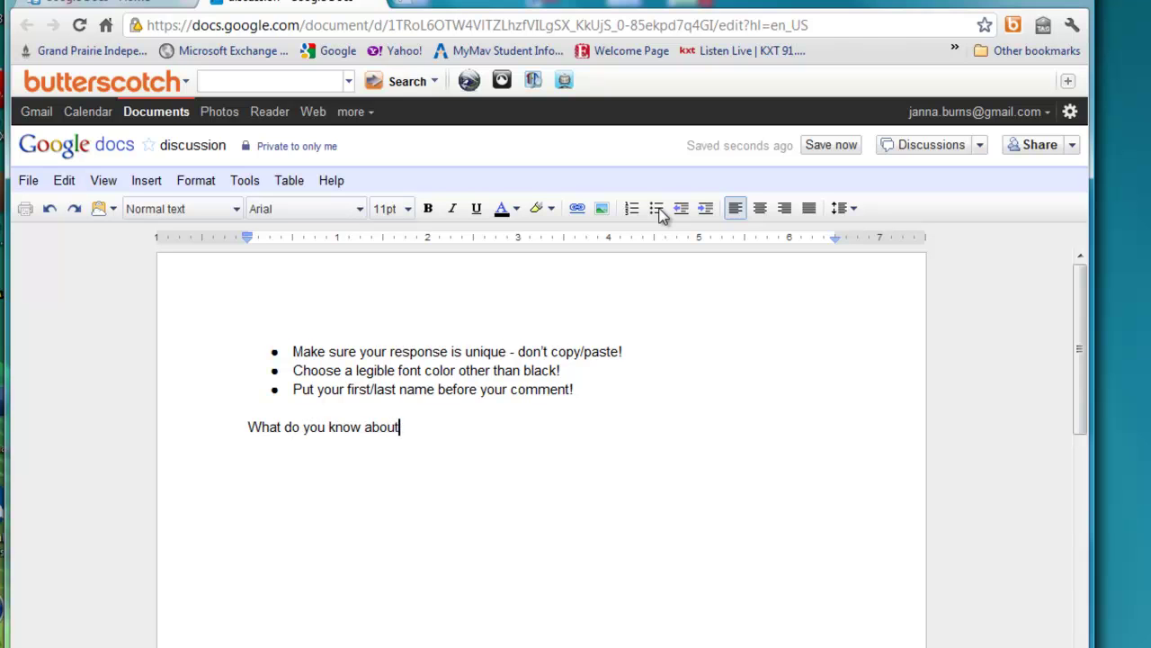
pyautogui.write(' evolution?')
pyautogui.click(209, 430)
pyautogui.hotkey('shift', 'End')
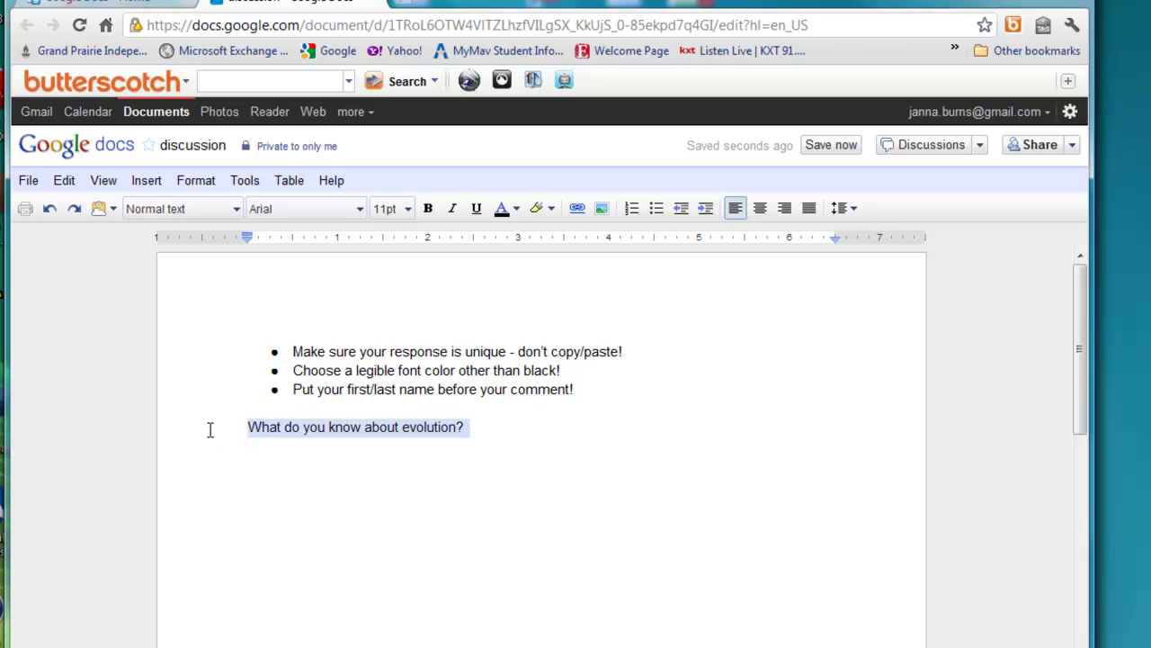
pyautogui.click(409, 210)
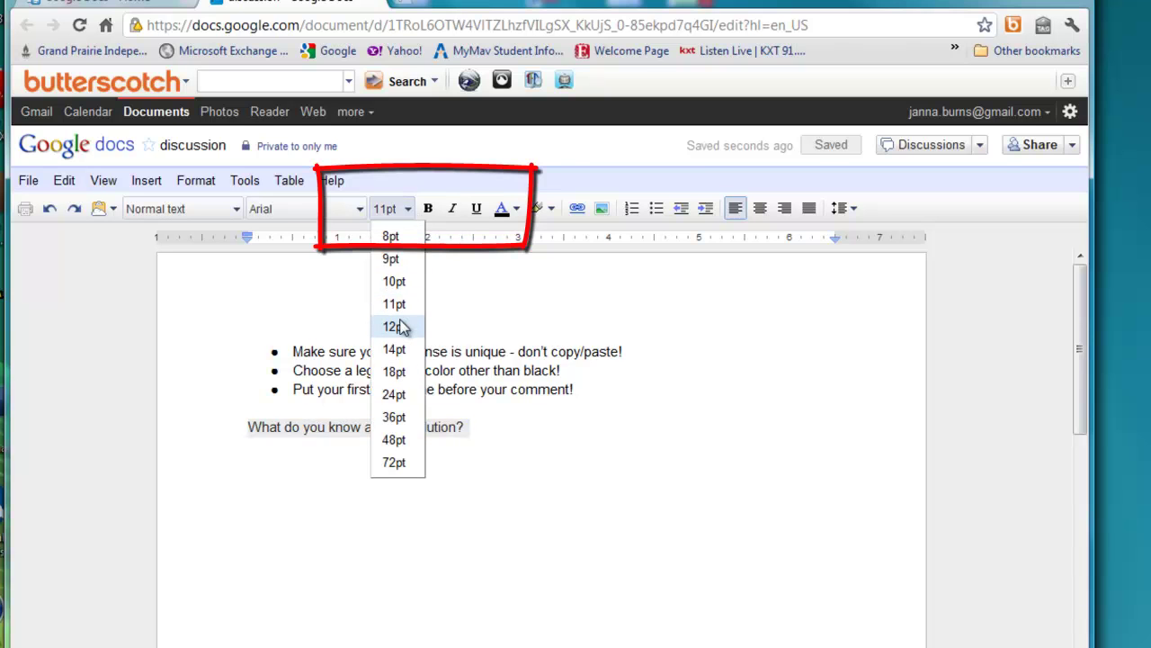
pyautogui.click(394, 372)
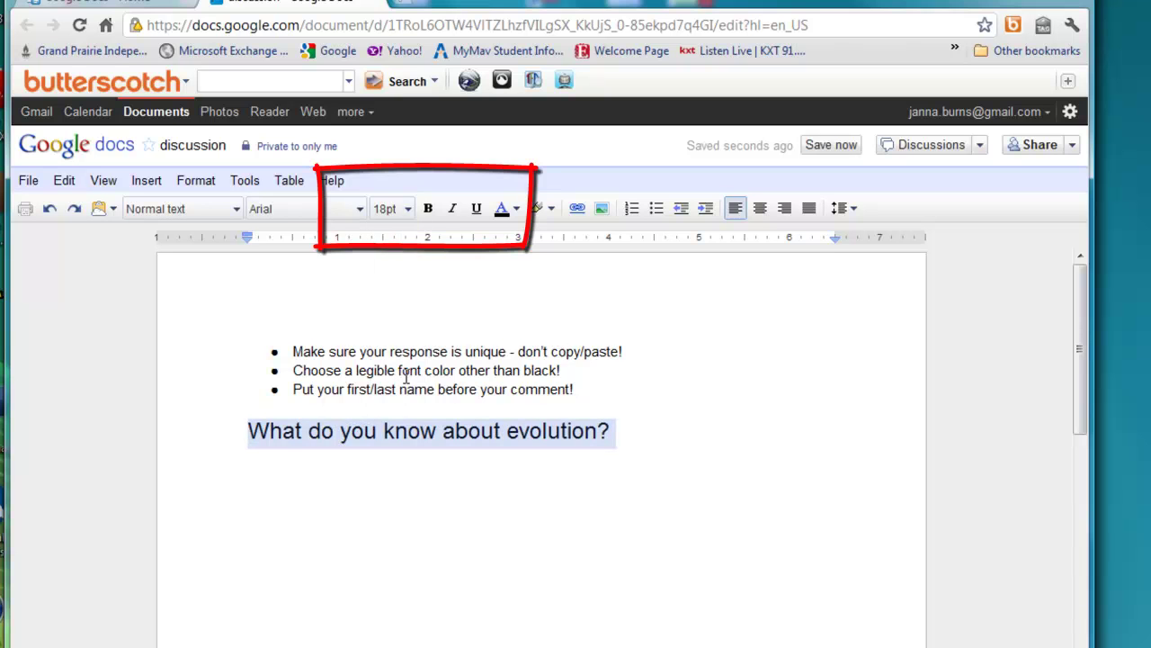
pyautogui.click(429, 209)
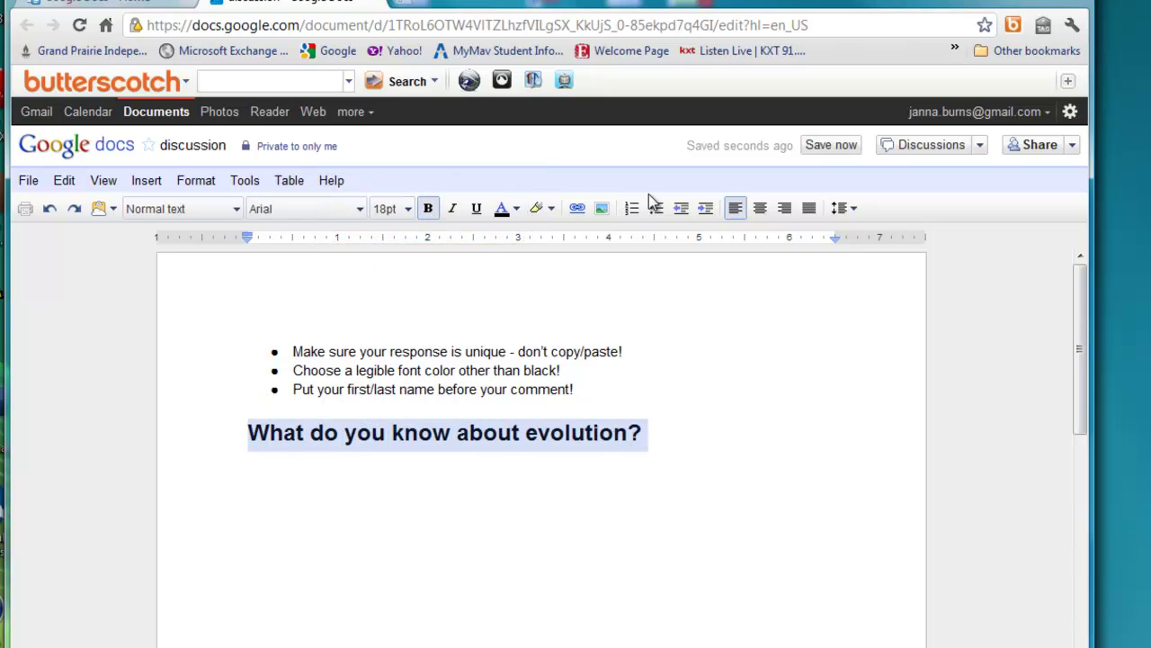
pyautogui.click(760, 208)
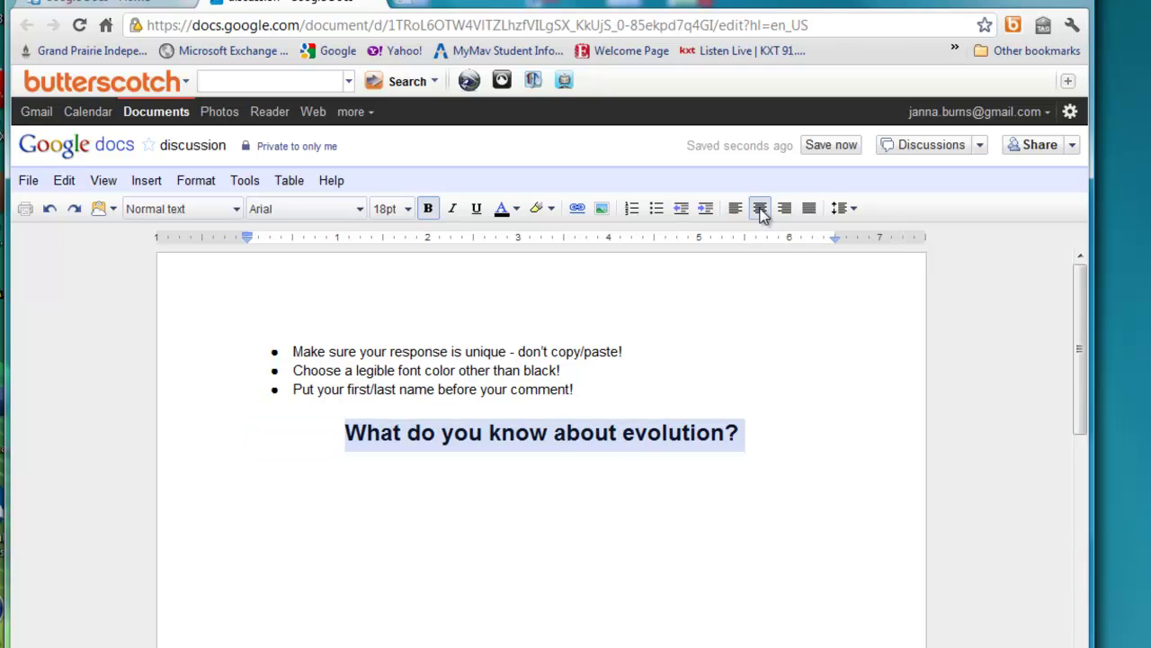
# Start a left-aligned, 11pt, non-bold line below the question.
pyautogui.click(771, 431)
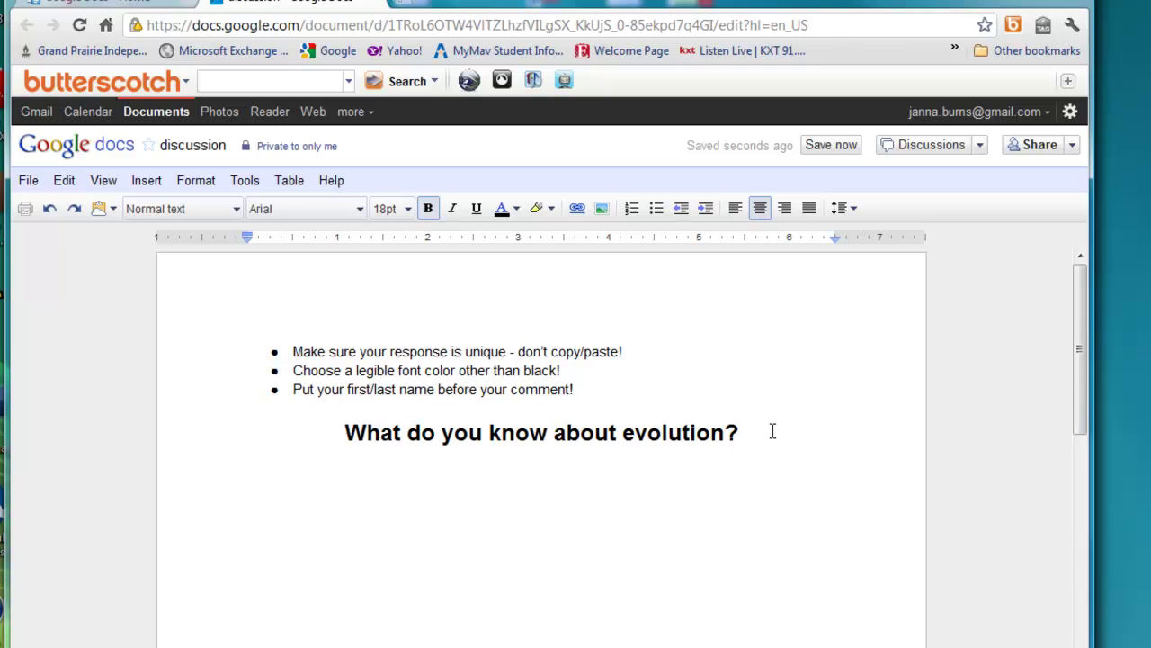
pyautogui.press('Return')
pyautogui.hotkey('ctrl', 'l')
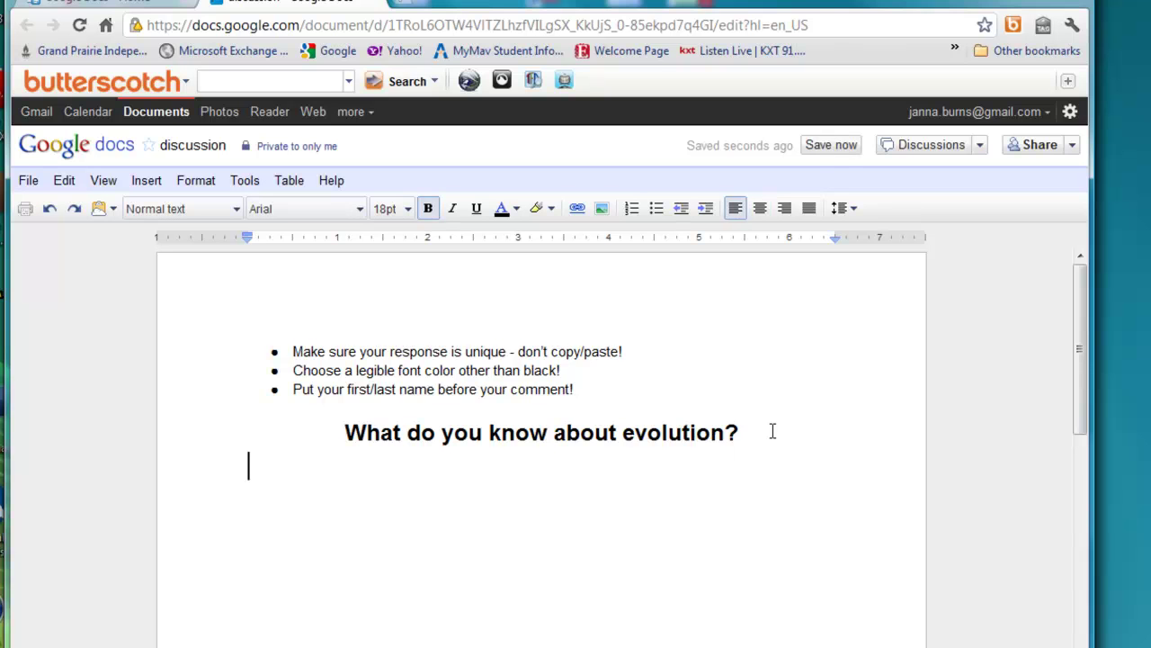
pyautogui.click(389, 208)
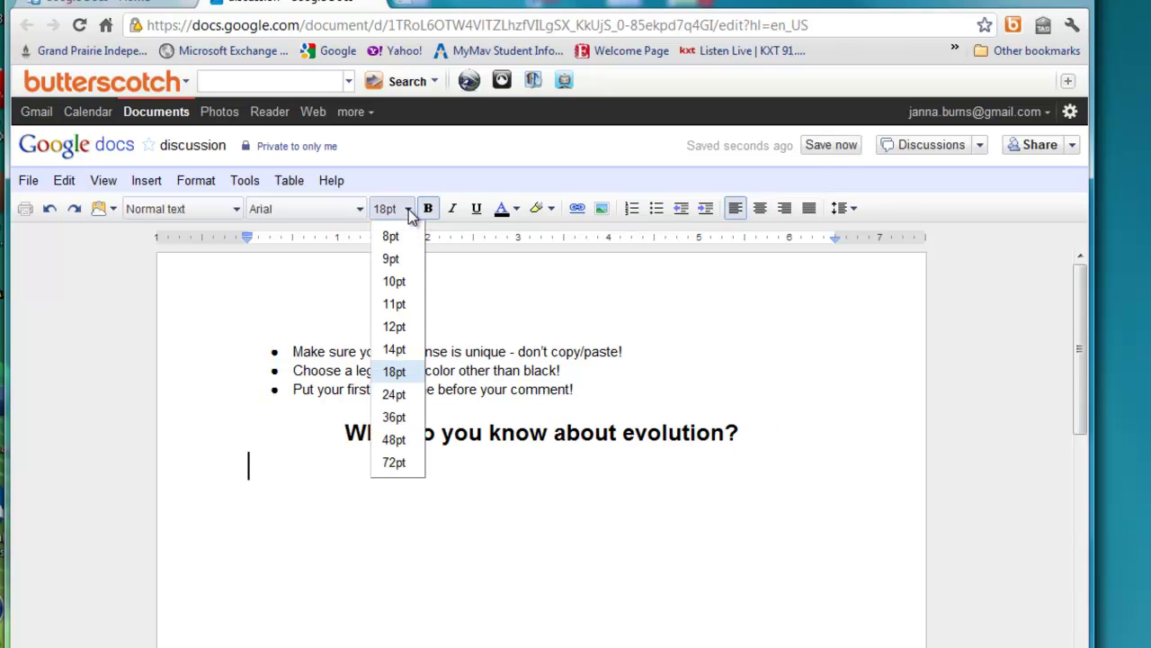
pyautogui.click(395, 305)
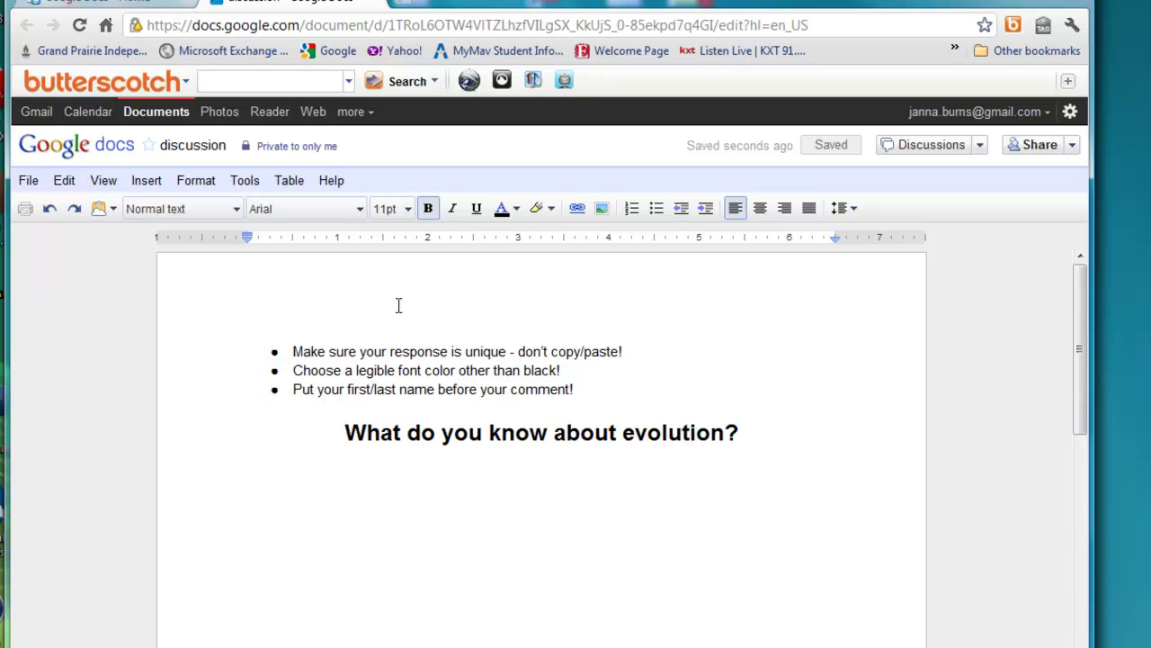
pyautogui.hotkey('ctrl', 'b')
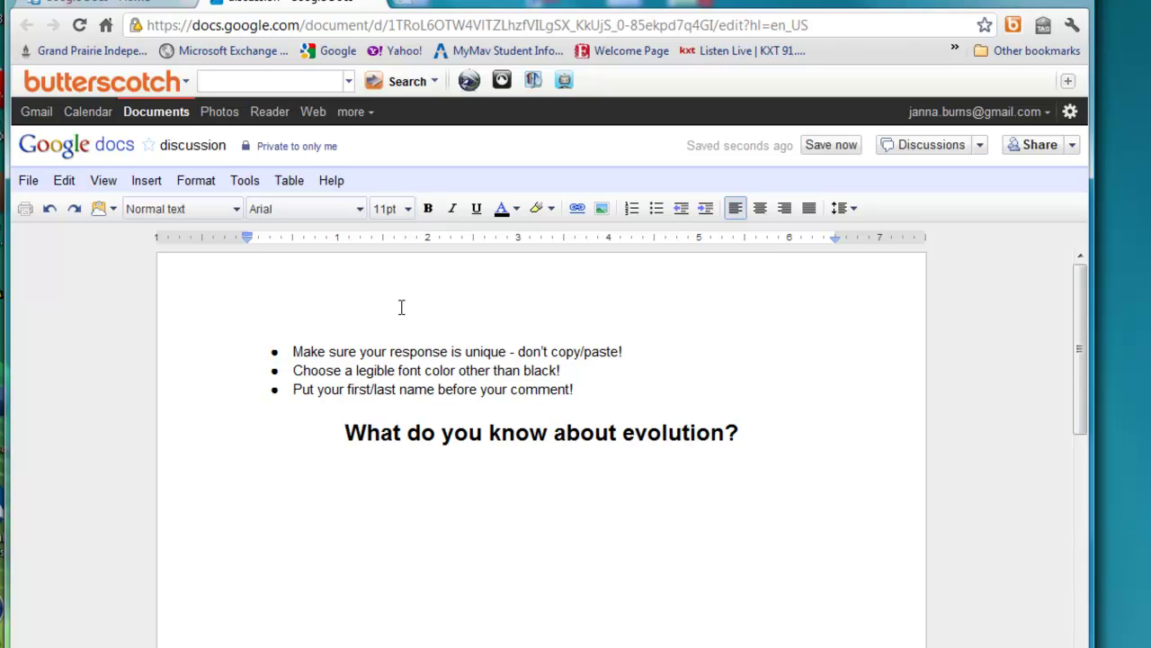
# Type the reply 'Things change over time' after a student's name.
pyautogui.write('Things ')
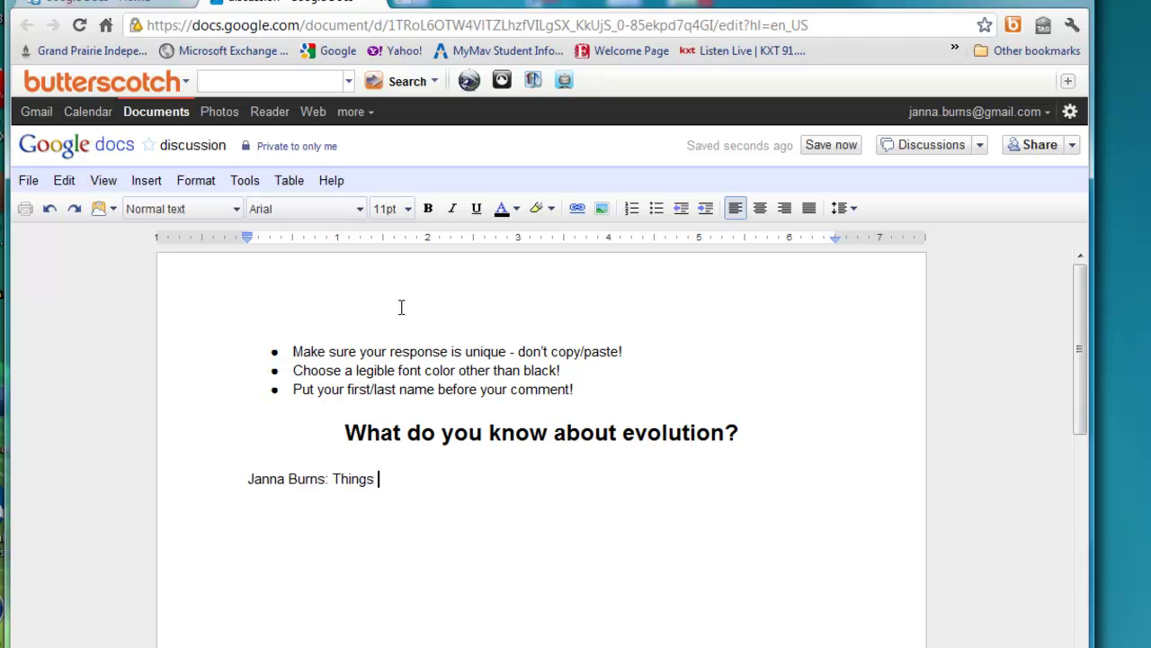
pyautogui.write('change over time')
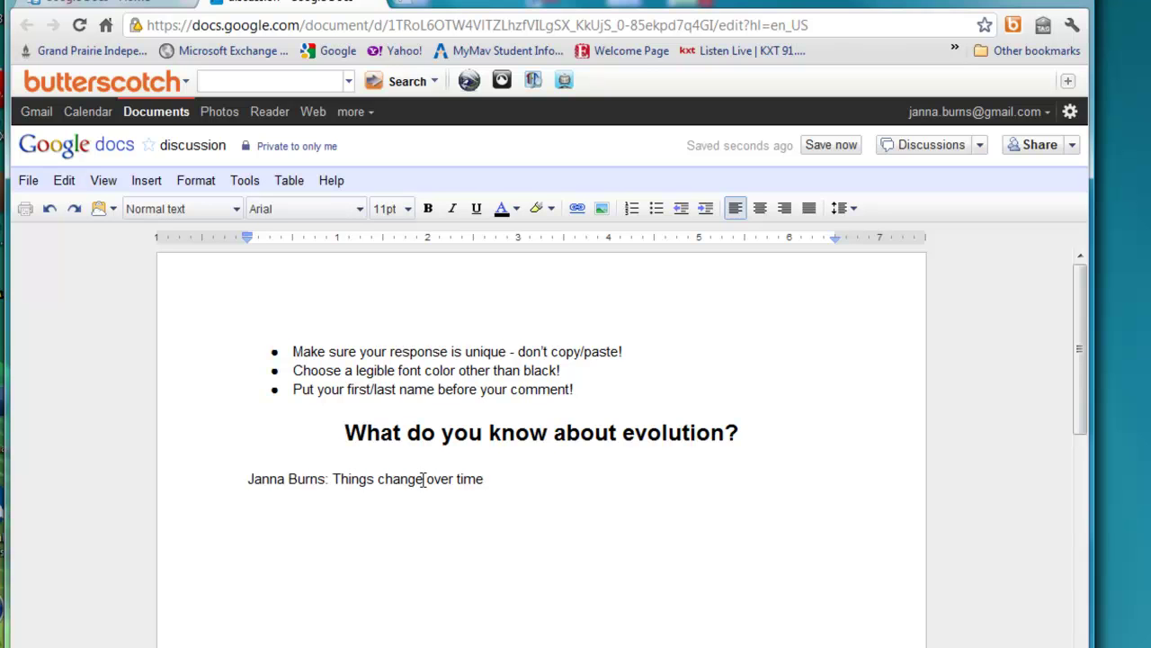
# Make the whole reply line blue and start a new line below it.
pyautogui.doubleClick(269, 479)
pyautogui.tripleClick(269, 479)
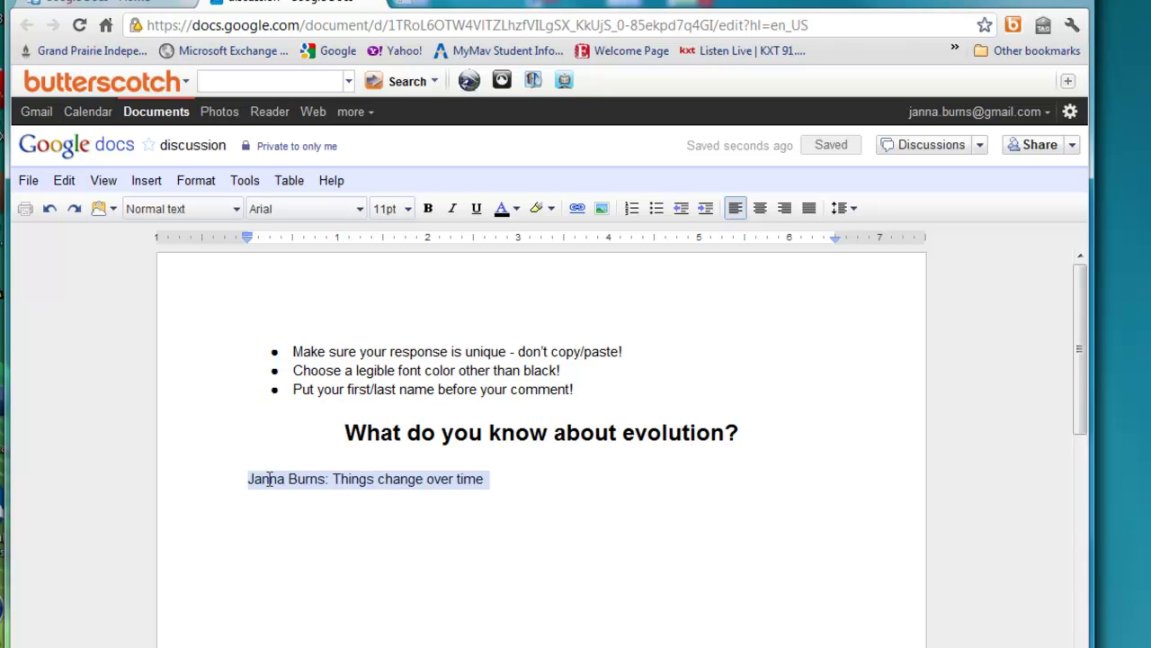
pyautogui.click(517, 212)
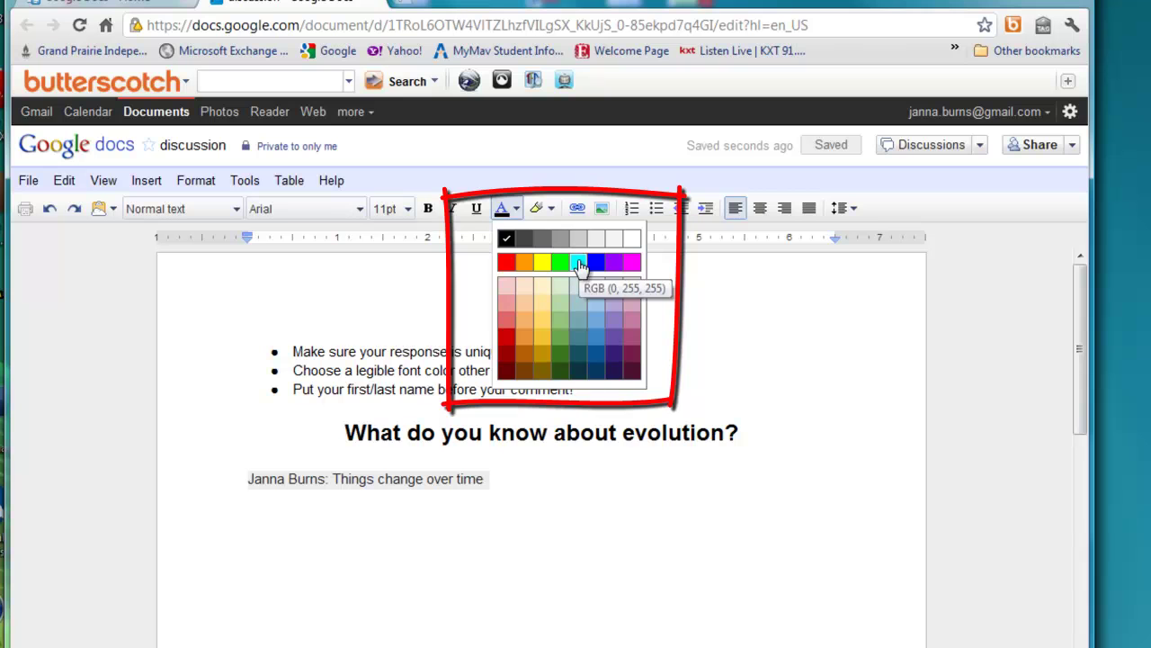
pyautogui.click(596, 261)
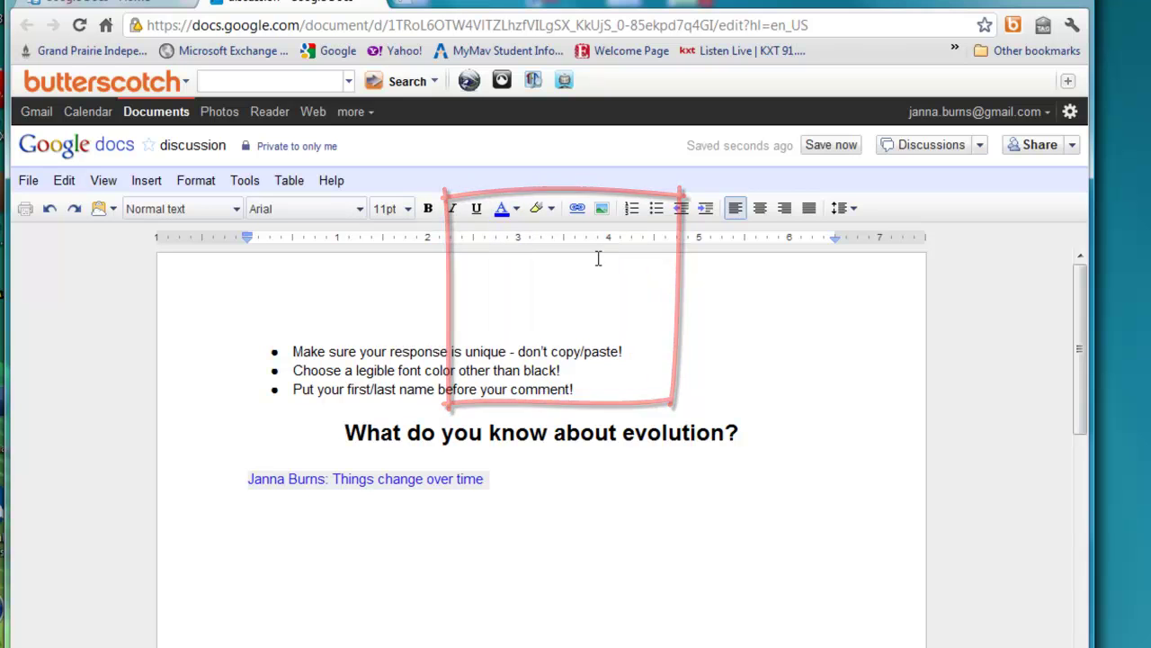
pyautogui.click(504, 489)
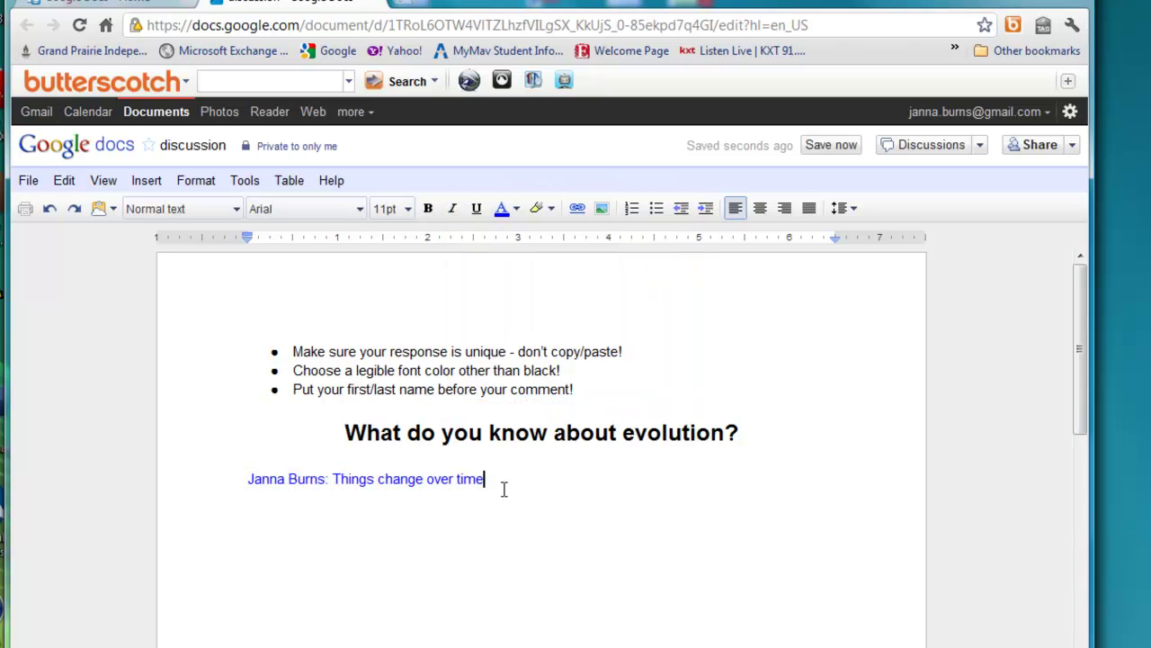
pyautogui.press('Return')
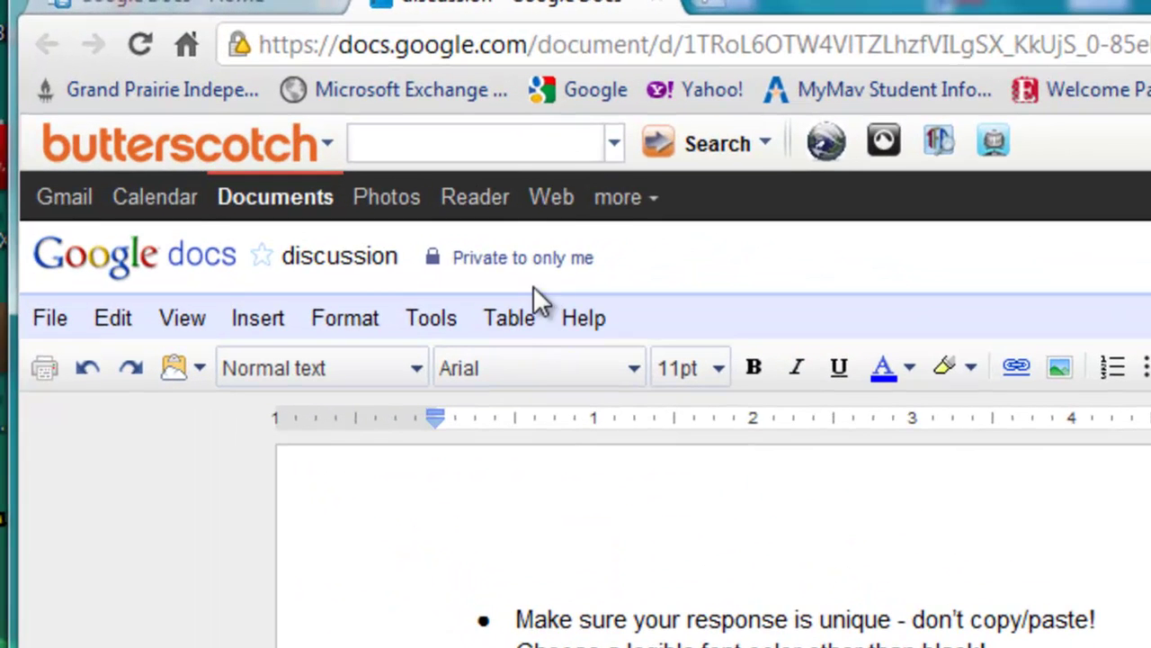
# Make the document editable by anyone with the link, then copy the sharing link.
pyautogui.moveTo(296, 150)
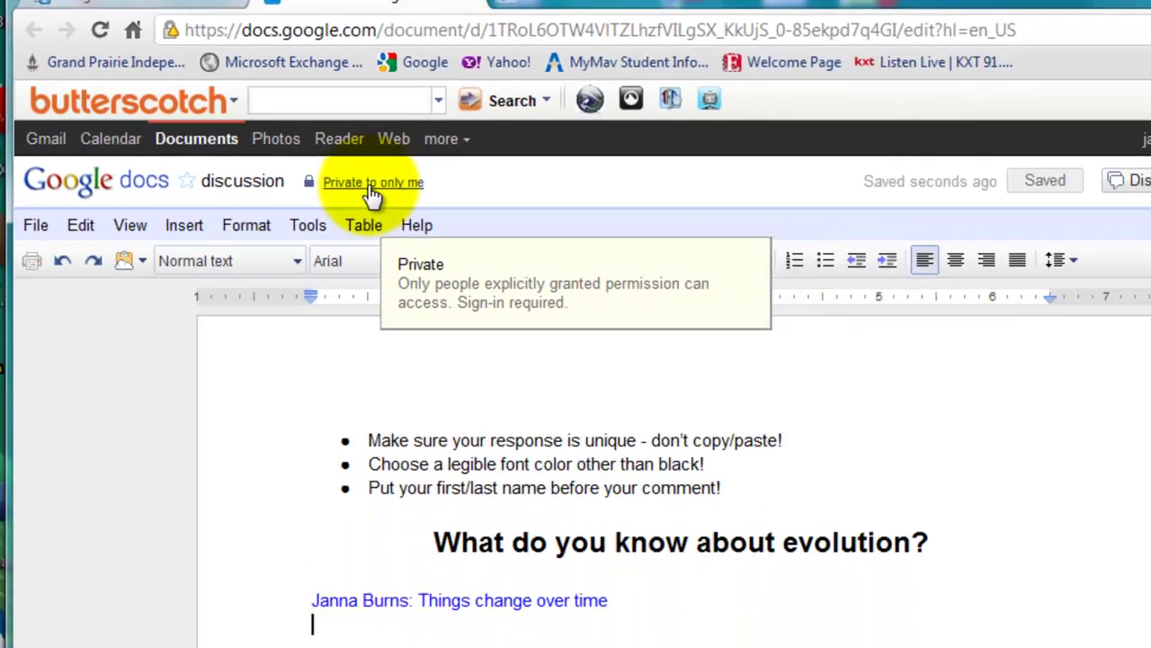
pyautogui.click(521, 270)
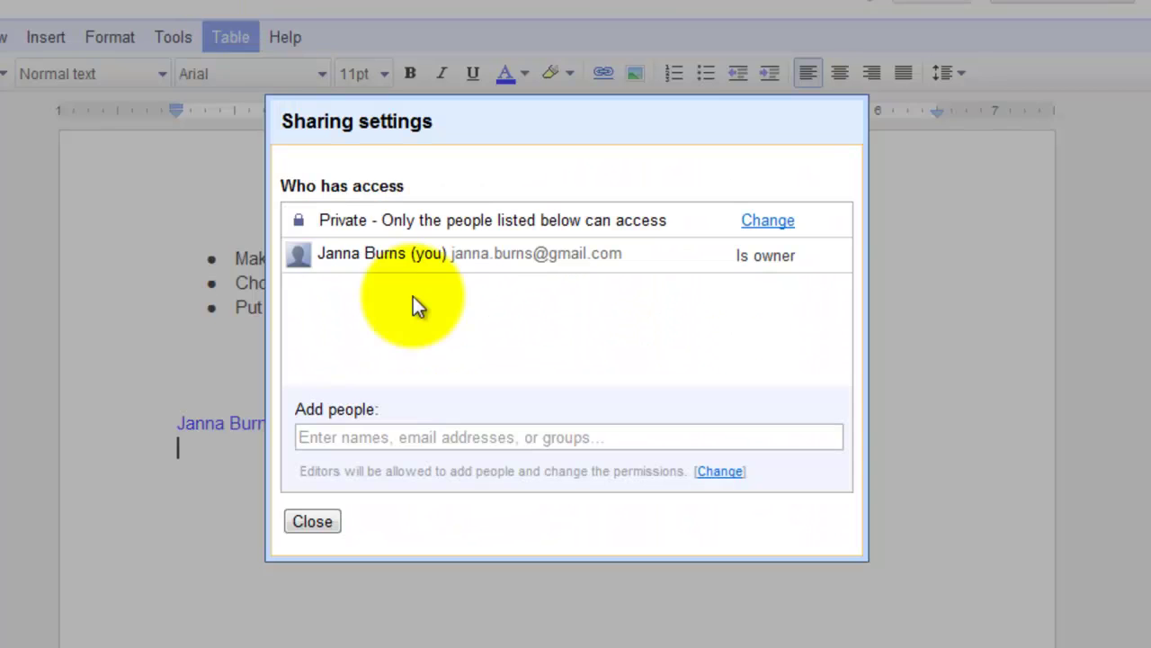
pyautogui.click(767, 221)
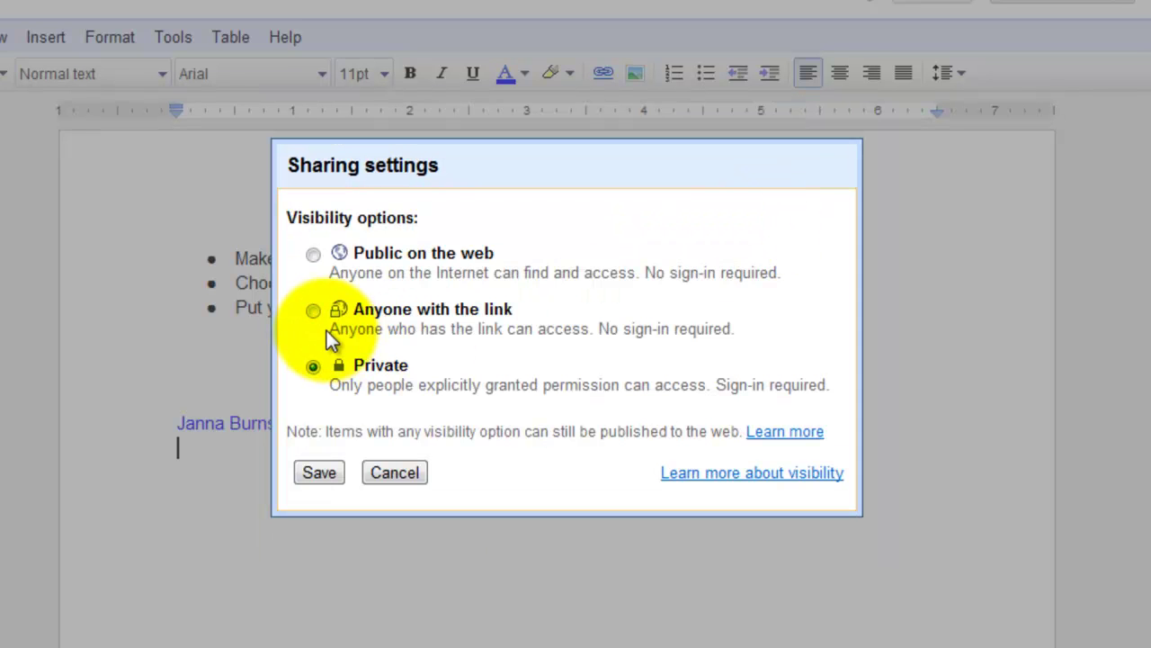
pyautogui.click(315, 310)
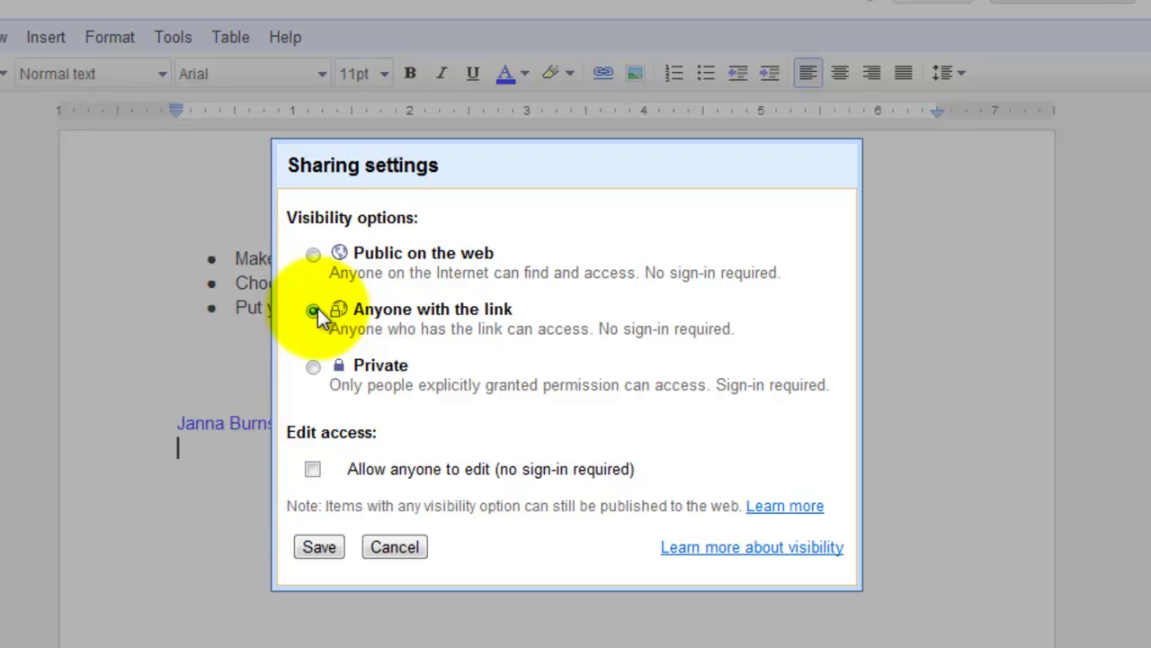
pyautogui.click(313, 470)
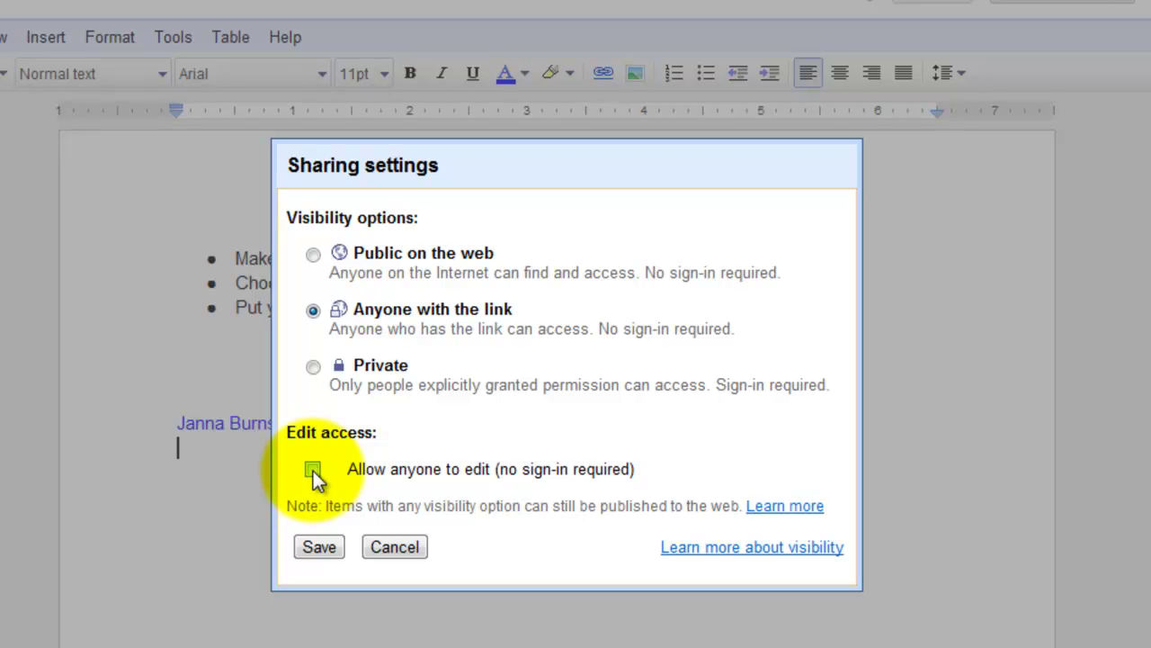
pyautogui.click(313, 469)
pyautogui.click(315, 551)
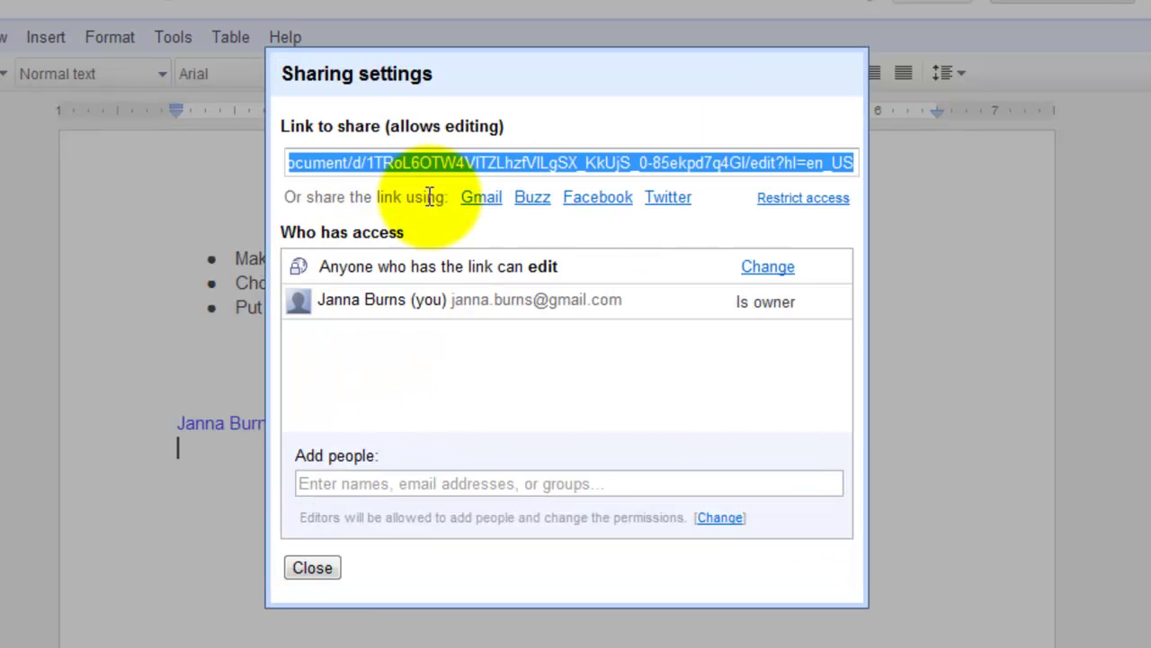
pyautogui.rightClick(410, 165)
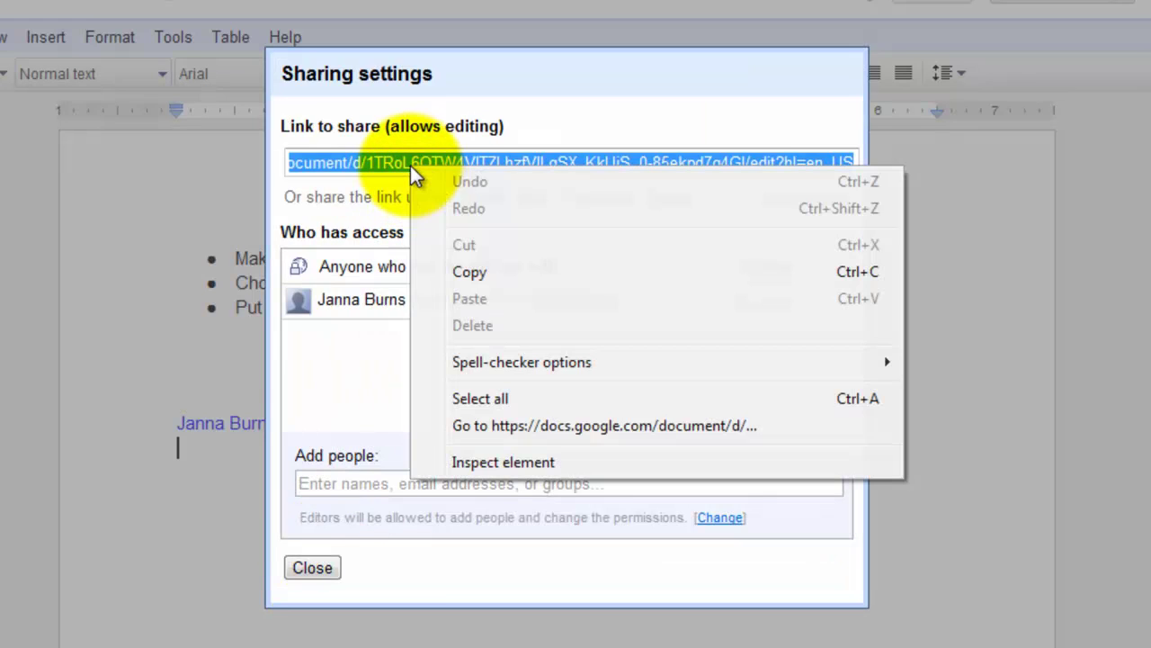
pyautogui.click(471, 271)
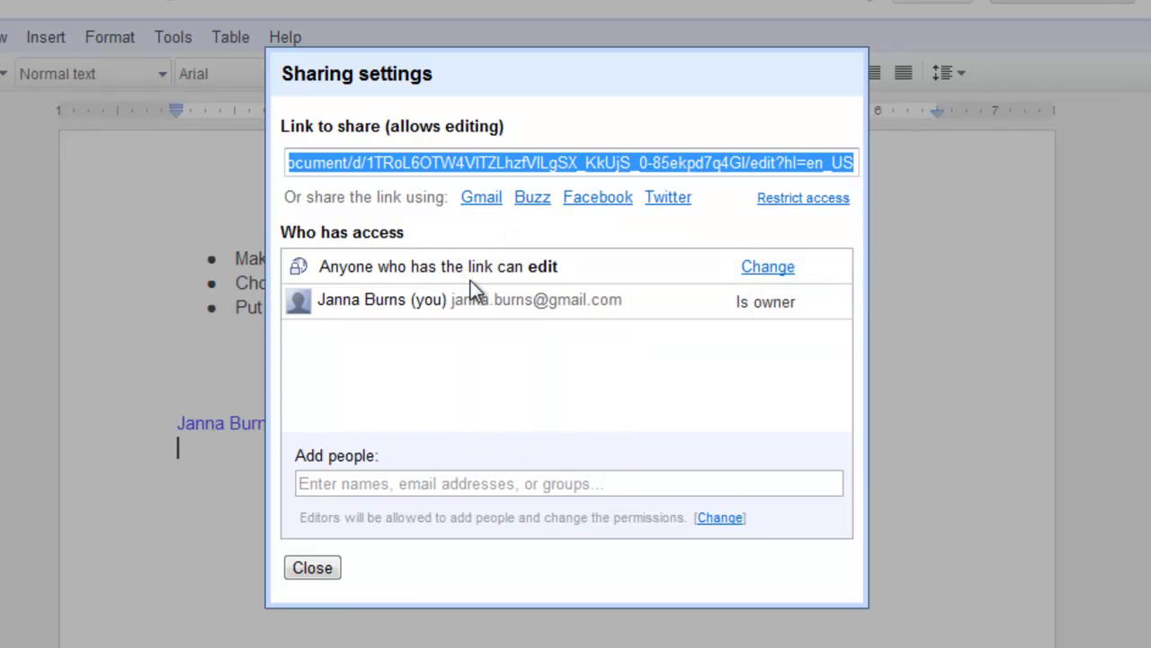